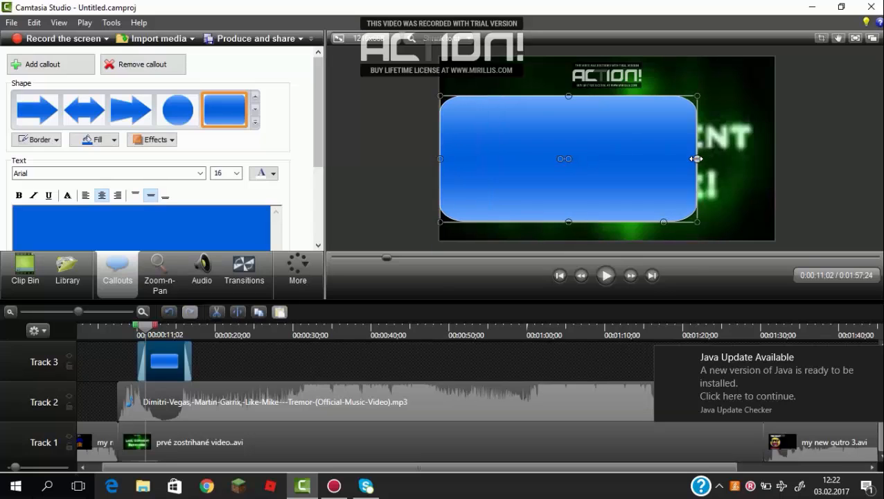
- Stretch the blue rounded rectangle callout beyond the video frame's edges so it covers the entire picture
{"action": "left_click_drag", "start_coordinate": [695, 159], "coordinate": [771, 162]}
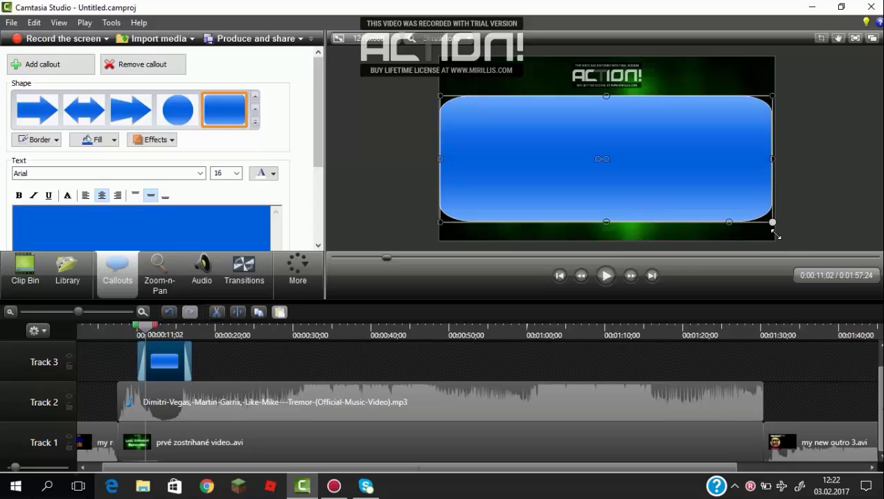
{"action": "left_click_drag", "start_coordinate": [772, 222], "coordinate": [785, 250]}
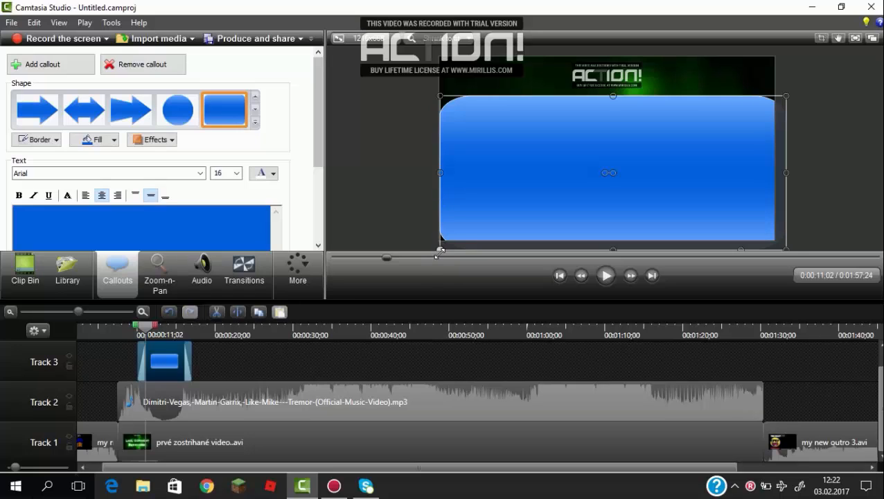
{"action": "left_click_drag", "start_coordinate": [439, 250], "coordinate": [410, 284]}
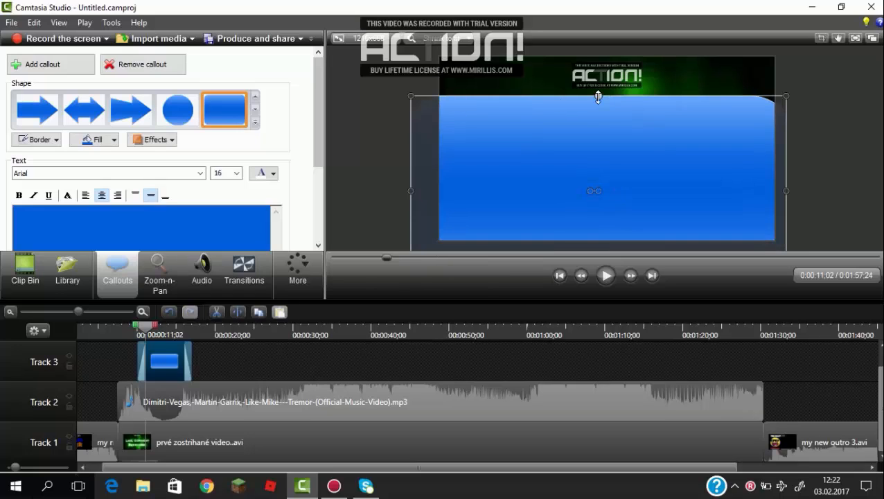
{"action": "left_click_drag", "start_coordinate": [602, 74], "coordinate": [606, 34]}
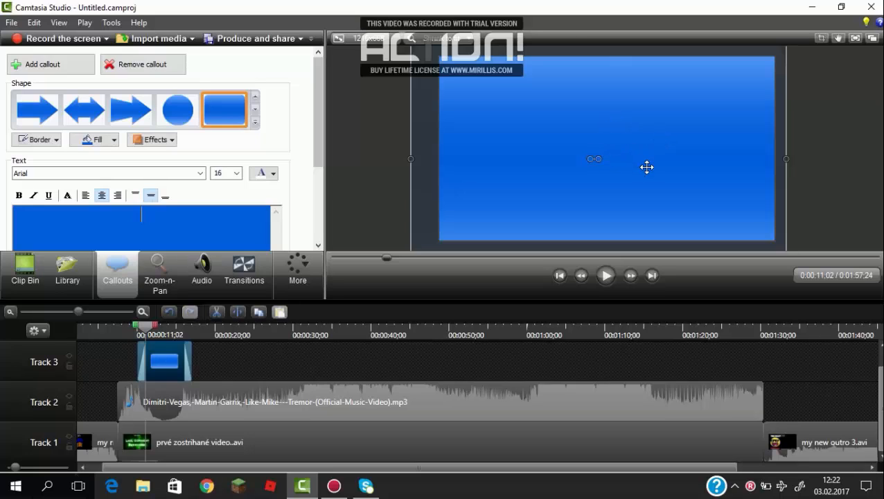
- Set the callout's font size to 72 and enter the text "čaute ja vás vítam u dalšieho videa."
{"action": "left_click", "coordinate": [237, 174]}
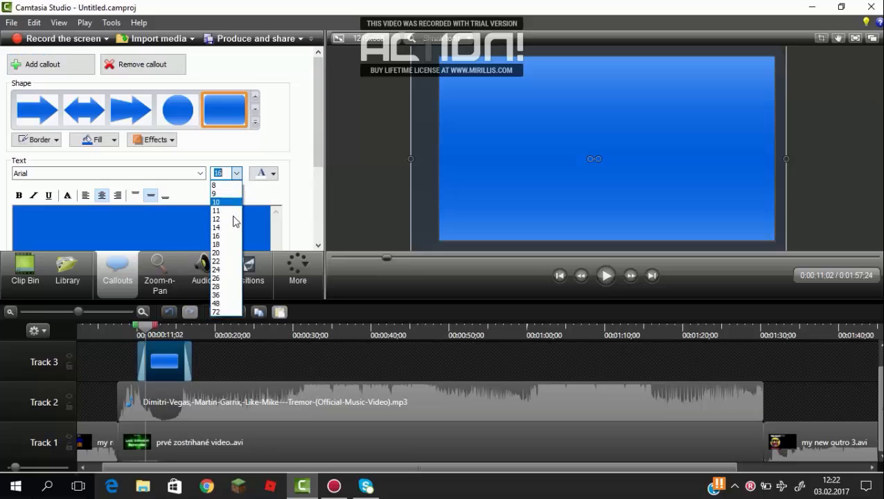
{"action": "left_click", "coordinate": [223, 307]}
{"action": "type", "text": "ča"}
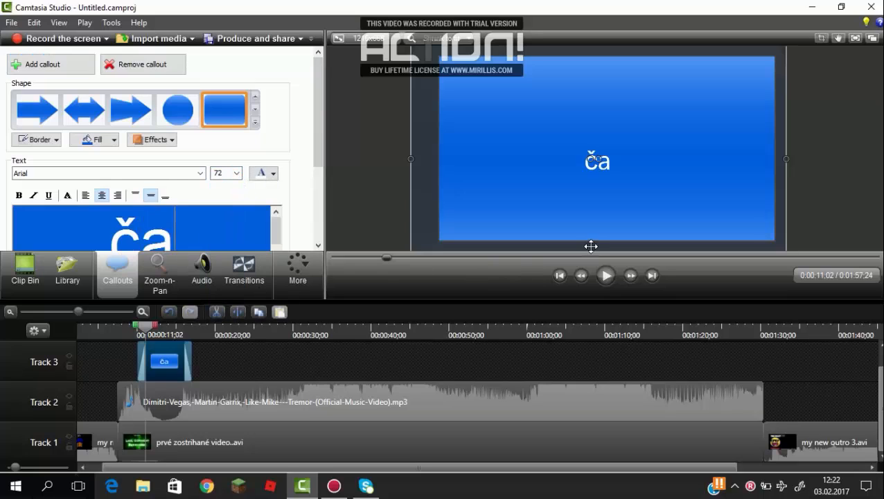
{"action": "key", "text": "BackSpace"}
{"action": "type", "text": "aute"}
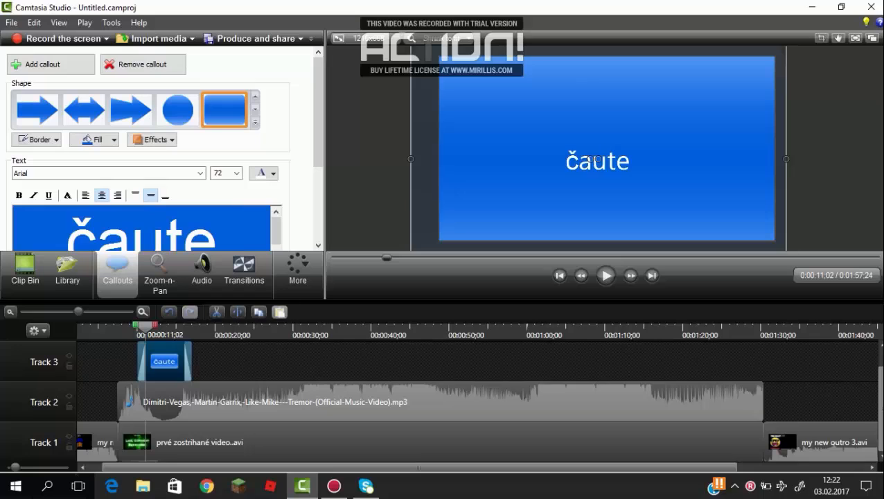
{"action": "type", "text": " ja vás"}
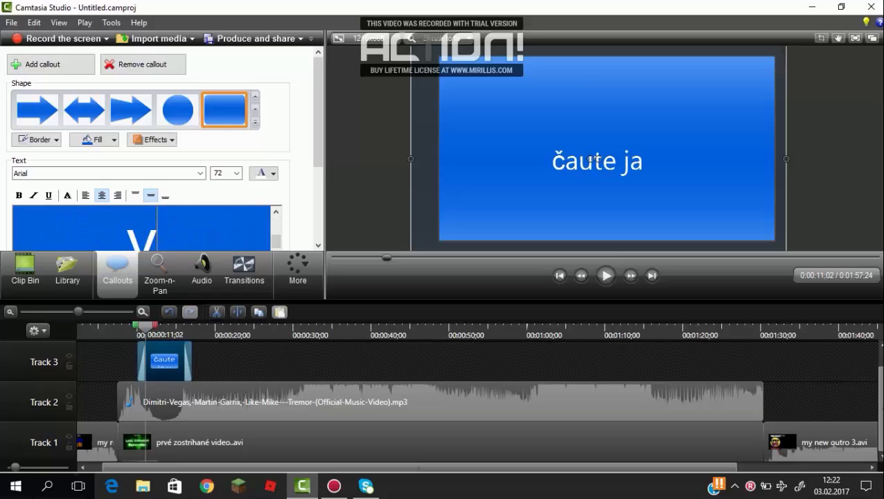
{"action": "type", "text": " vítam v"}
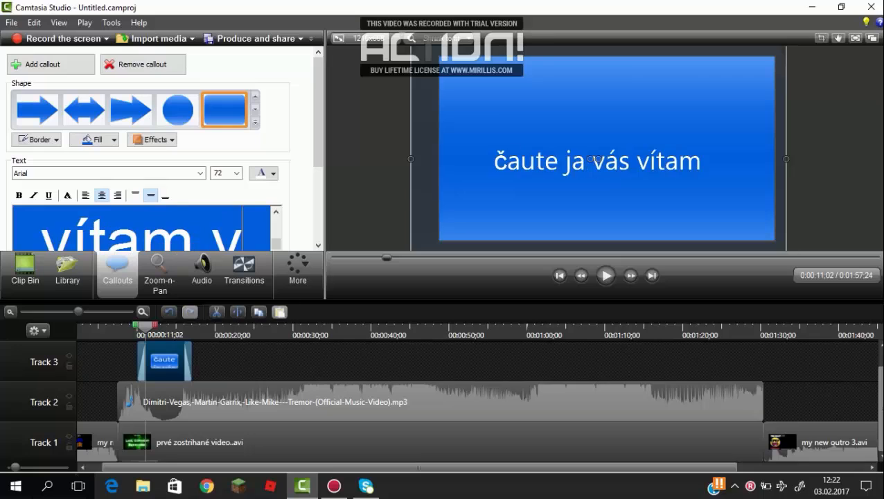
{"action": "key", "text": "BackSpace"}
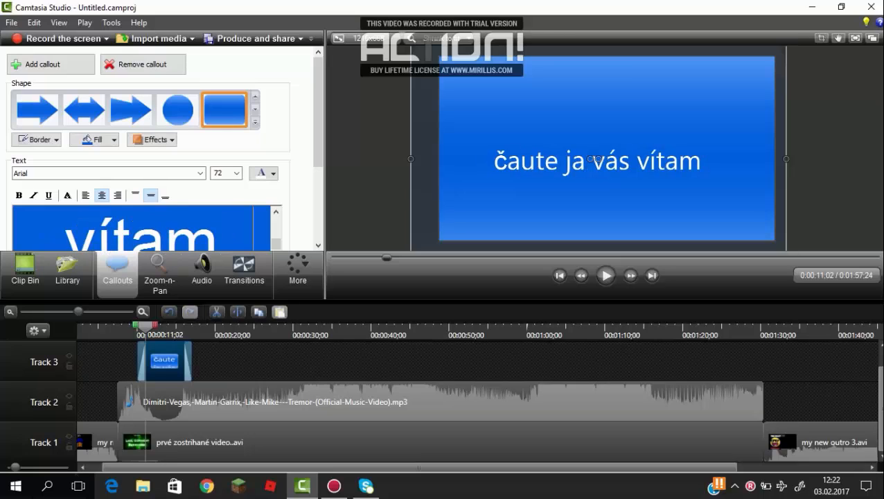
{"action": "type", "text": "u"}
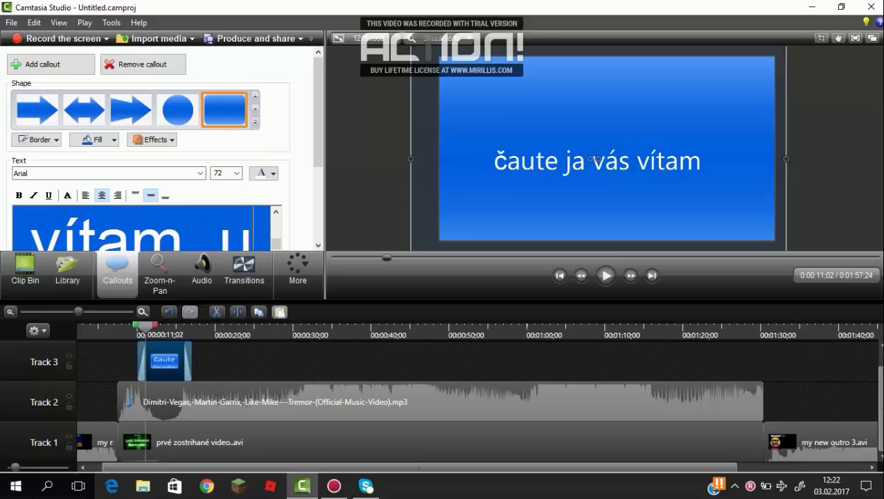
{"action": "type", "text": " dalšieh"}
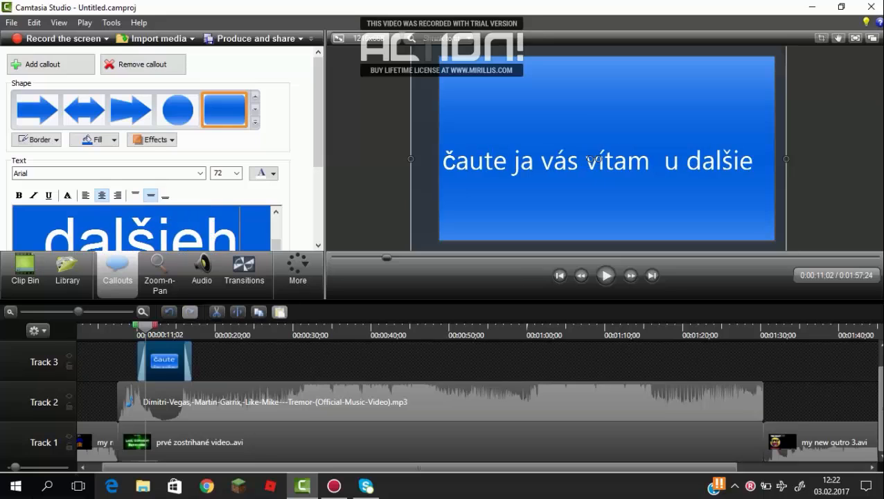
{"action": "type", "text": "o videa"}
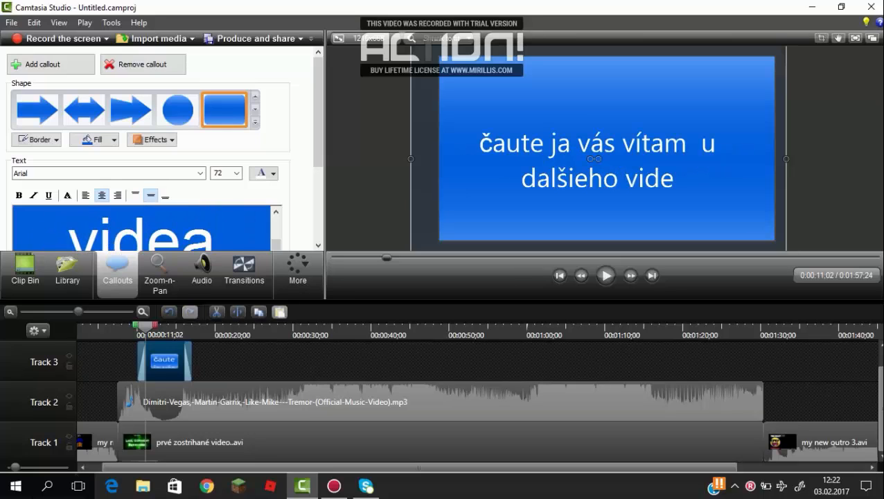
{"action": "type", "text": "."}
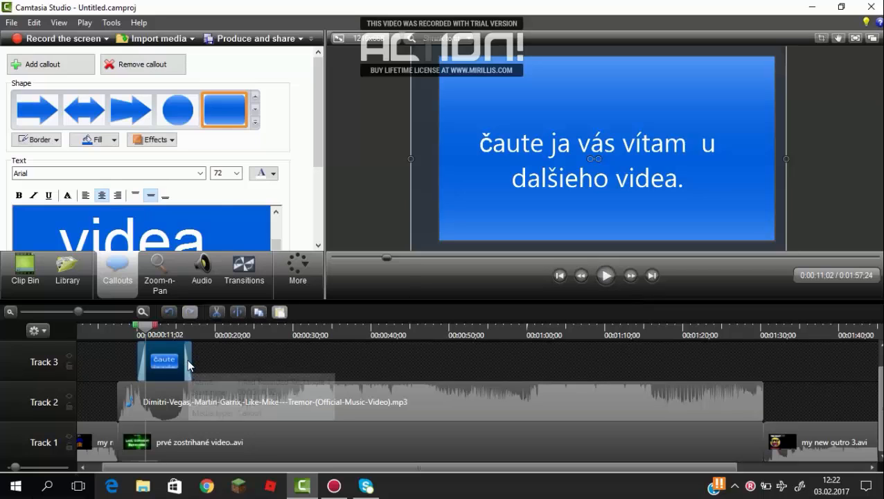
- Extend the text callout on Track 3 to about the 32-second mark and preview its playback
{"action": "left_click_drag", "start_coordinate": [191, 359], "coordinate": [308, 361]}
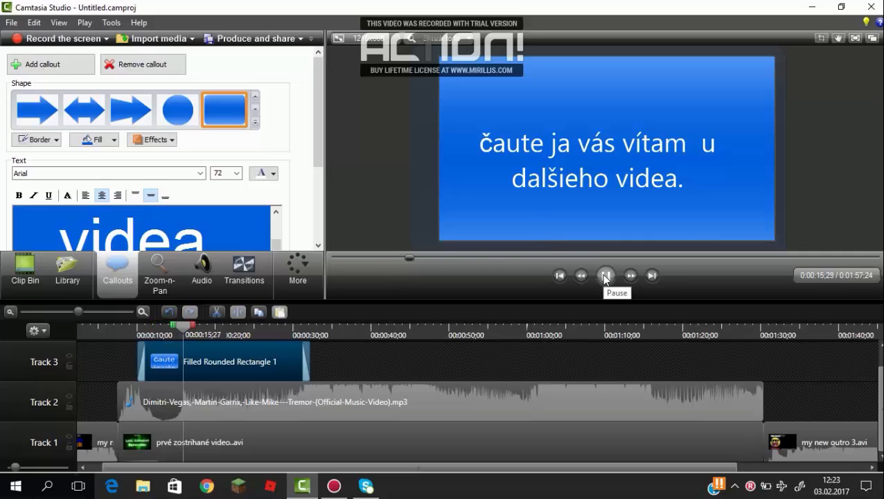
{"action": "left_click", "coordinate": [605, 275]}
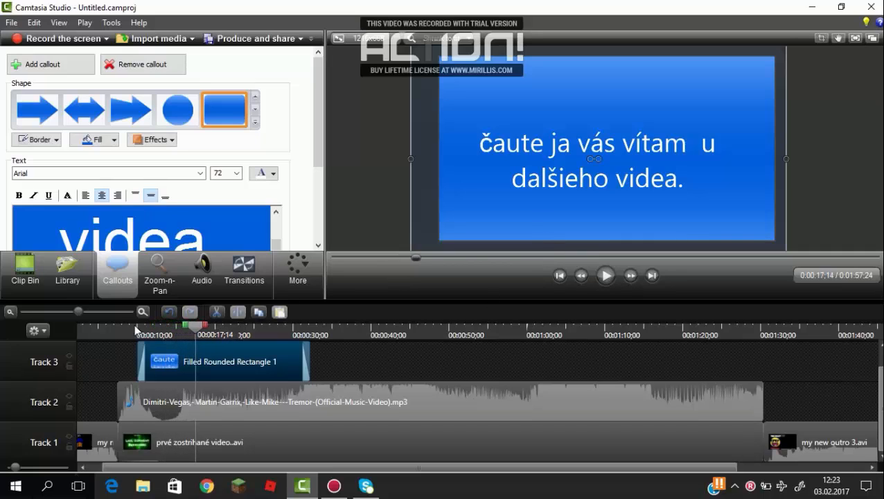
- Add the sub.png image from the Clip Bin to Track 3 directly after the text callout
{"action": "left_click", "coordinate": [11, 275]}
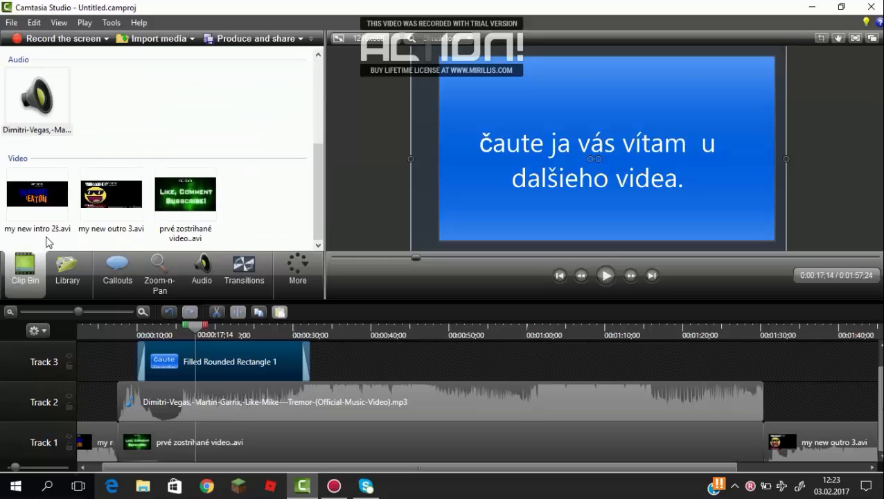
{"action": "scroll", "coordinate": [270, 182], "scroll_direction": "up", "scroll_amount": 5}
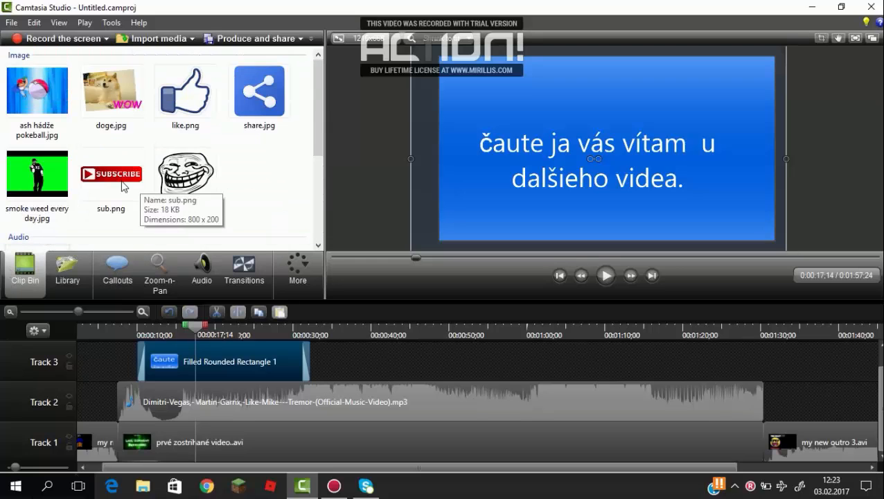
{"action": "left_click_drag", "start_coordinate": [123, 186], "coordinate": [264, 302]}
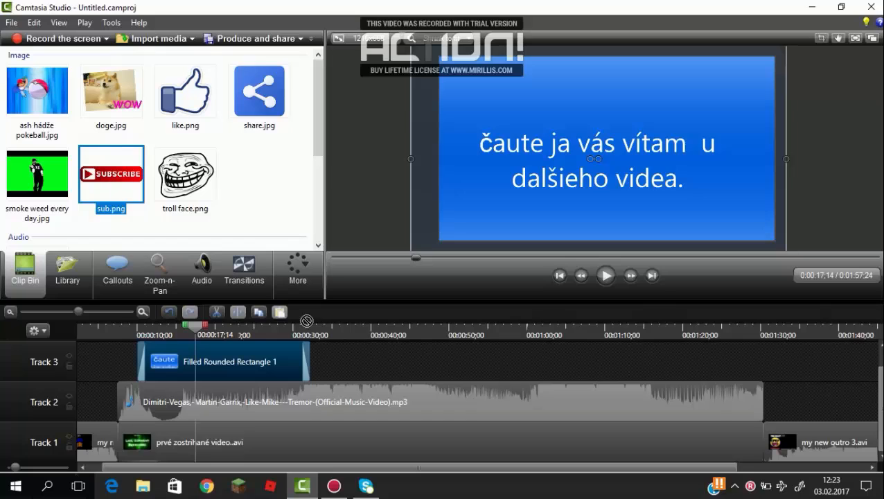
{"action": "left_click_drag", "start_coordinate": [350, 354], "coordinate": [330, 364]}
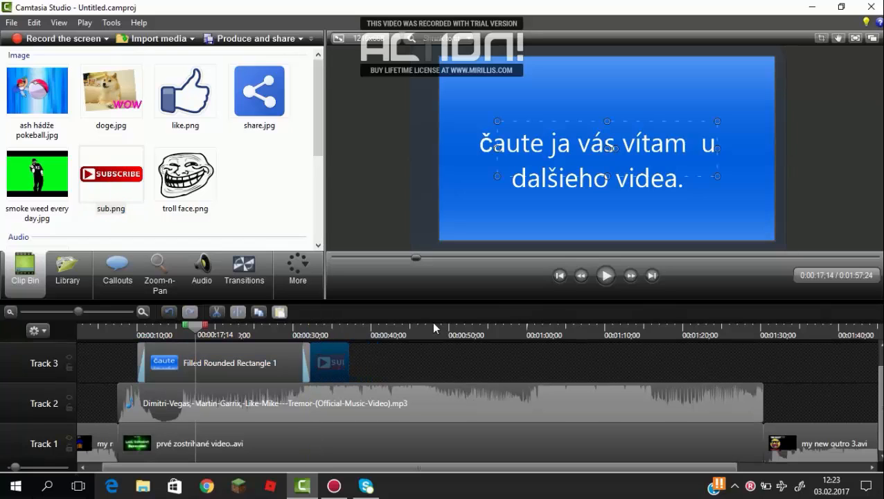
- Move the playhead to 0:00:34;14 and stretch the subscribe image over the whole video frame with its full lettering inside
{"action": "left_click_drag", "start_coordinate": [198, 326], "coordinate": [328, 351]}
{"action": "left_click_drag", "start_coordinate": [496, 118], "coordinate": [391, 94]}
{"action": "left_click_drag", "start_coordinate": [504, 95], "coordinate": [523, 109]}
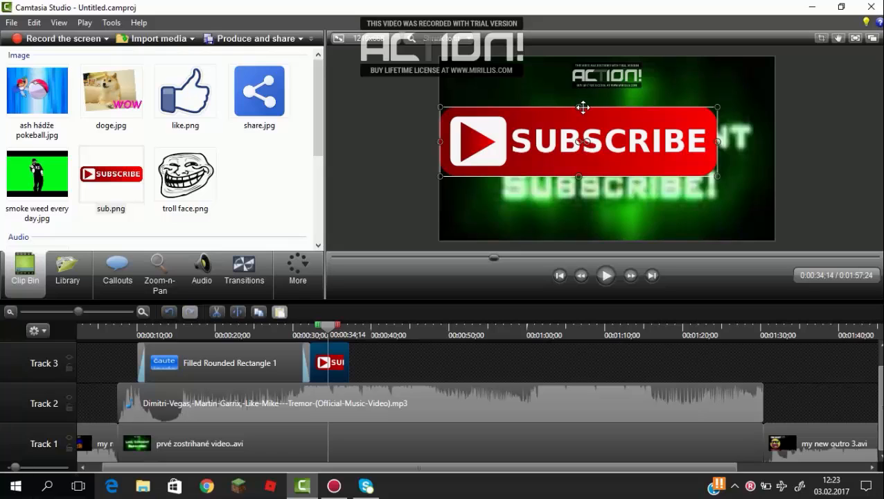
{"action": "left_click_drag", "start_coordinate": [579, 107], "coordinate": [578, 57]}
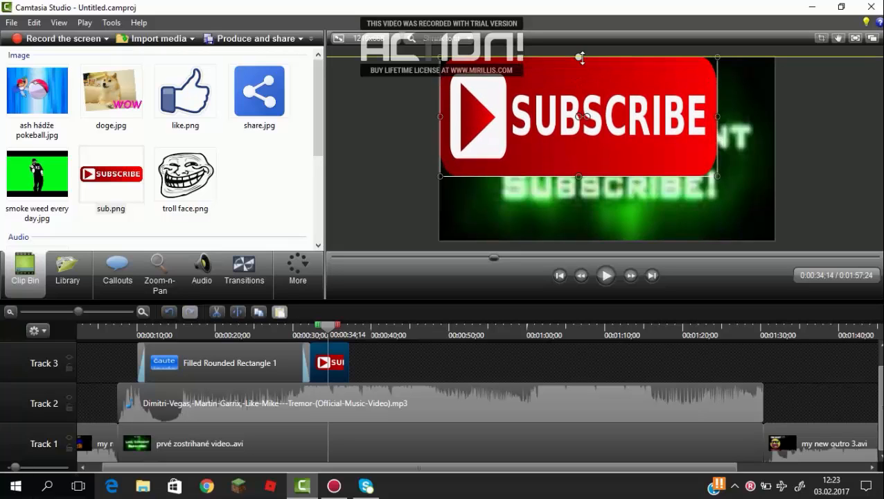
{"action": "left_click_drag", "start_coordinate": [579, 177], "coordinate": [579, 240]}
{"action": "left_click_drag", "start_coordinate": [735, 147], "coordinate": [773, 148]}
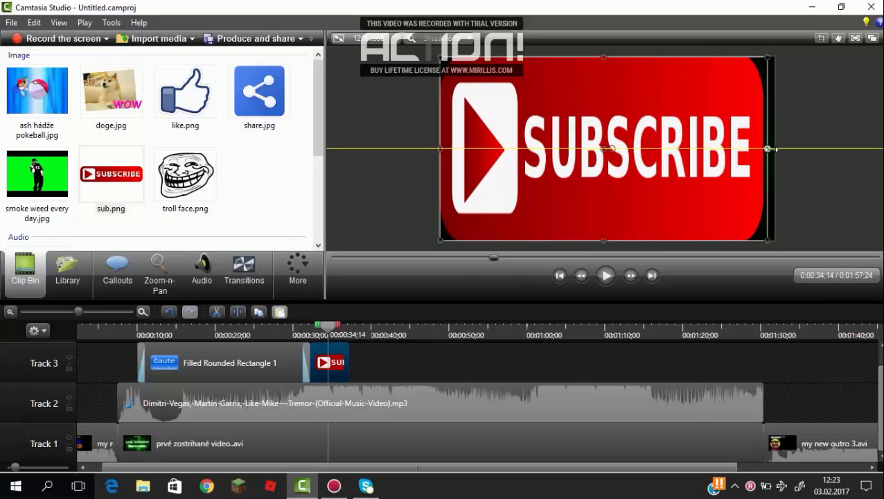
{"action": "left_click_drag", "start_coordinate": [775, 240], "coordinate": [820, 266]}
{"action": "left_click_drag", "start_coordinate": [439, 56], "coordinate": [392, 30]}
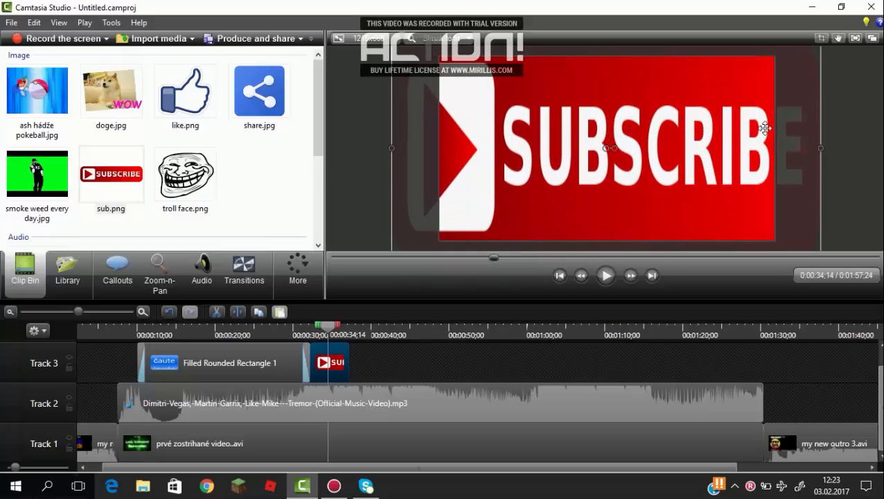
{"action": "left_click_drag", "start_coordinate": [503, 147], "coordinate": [559, 146]}
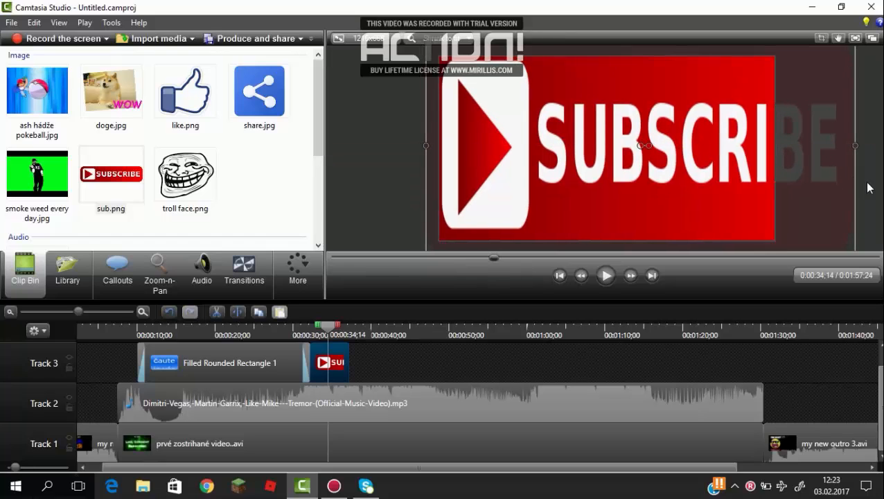
{"action": "left_click_drag", "start_coordinate": [851, 146], "coordinate": [777, 150]}
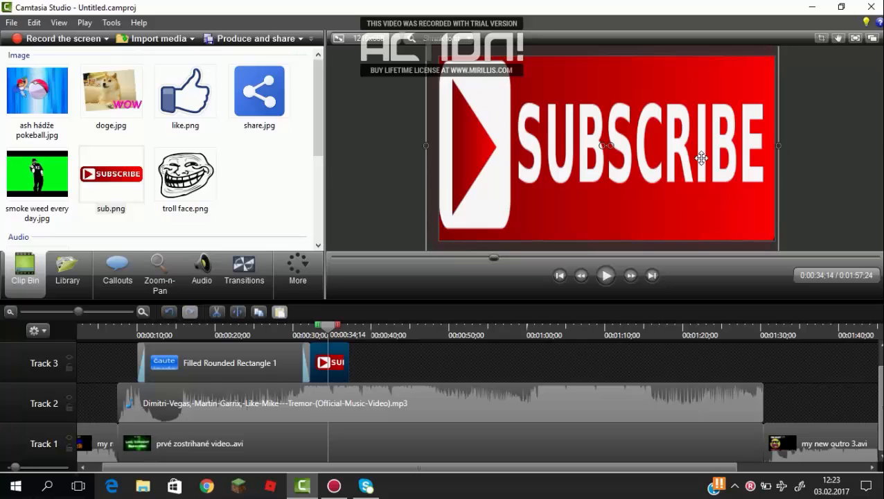
- Play the video to just past the subscribe image and add share.jpg to Track 3 at 0:00:37;25
{"action": "left_click", "coordinate": [605, 275]}
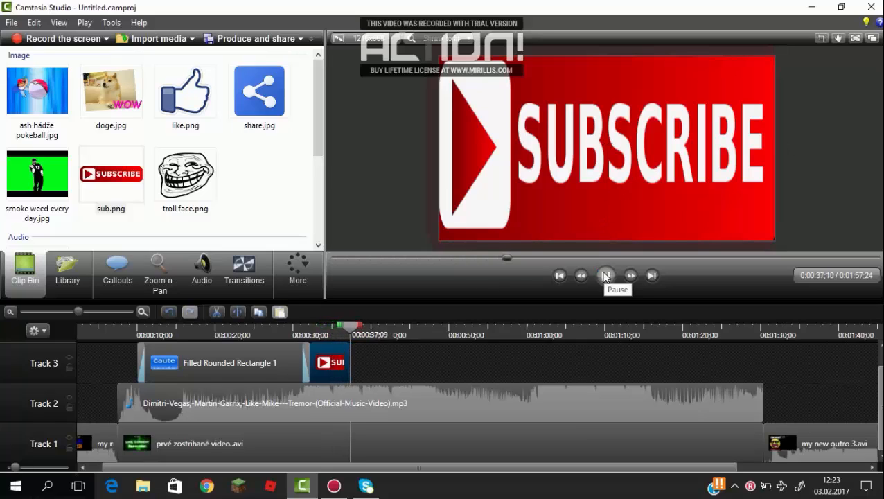
{"action": "left_click", "coordinate": [605, 275]}
{"action": "left_click_drag", "start_coordinate": [258, 111], "coordinate": [252, 164]}
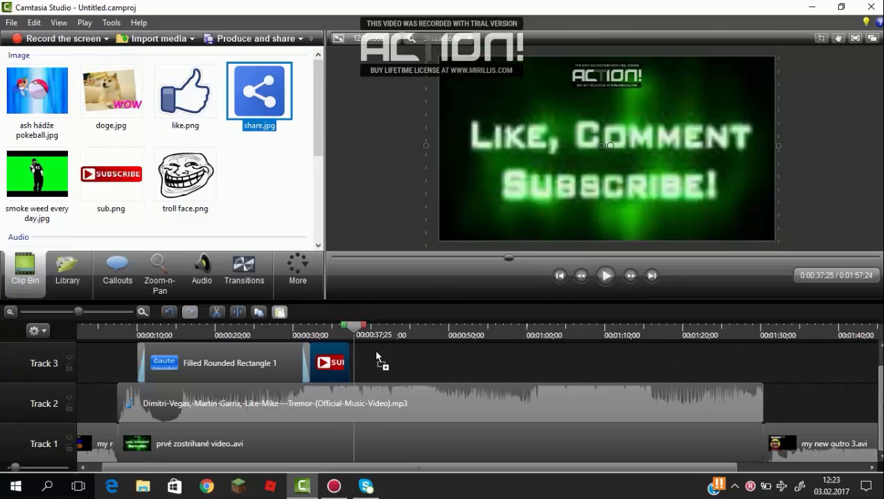
{"action": "mouse_move", "coordinate": [377, 357]}
{"action": "left_mouse_down"}
{"action": "mouse_move", "coordinate": [390, 358]}
{"action": "mouse_move", "coordinate": [371, 365]}
{"action": "left_mouse_up"}
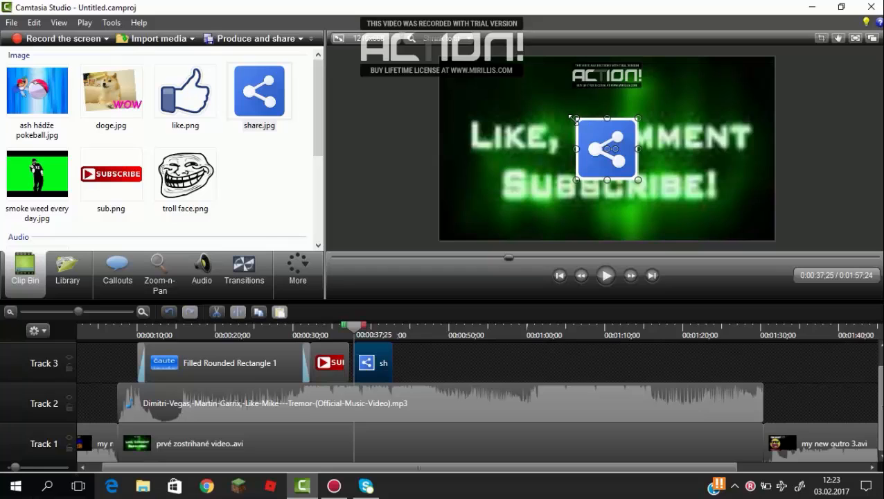
- Stretch the share image to fill the full width and height of the video frame
{"action": "left_click_drag", "start_coordinate": [573, 119], "coordinate": [482, 112]}
{"action": "left_click_drag", "start_coordinate": [504, 192], "coordinate": [501, 240]}
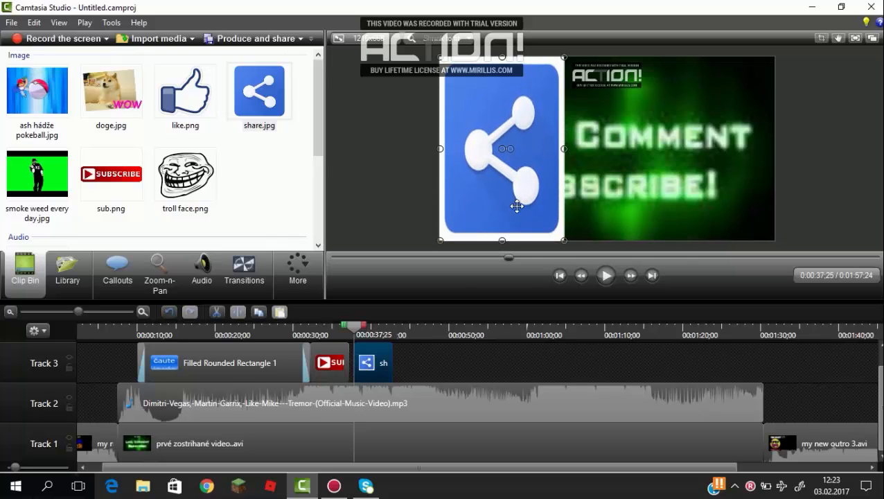
{"action": "left_click_drag", "start_coordinate": [566, 148], "coordinate": [773, 161]}
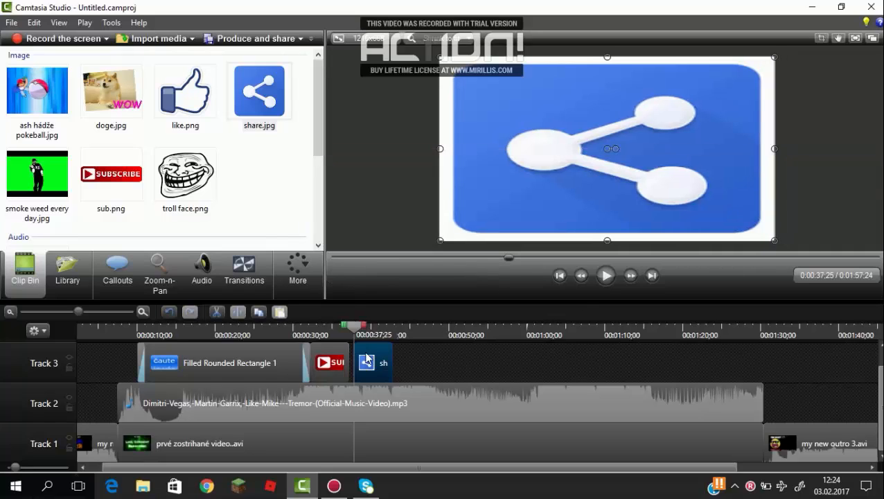
- Add troll face.png to Track 3 directly after the share image and move the playhead onto it at 0:00:44;20
{"action": "left_click", "coordinate": [185, 175]}
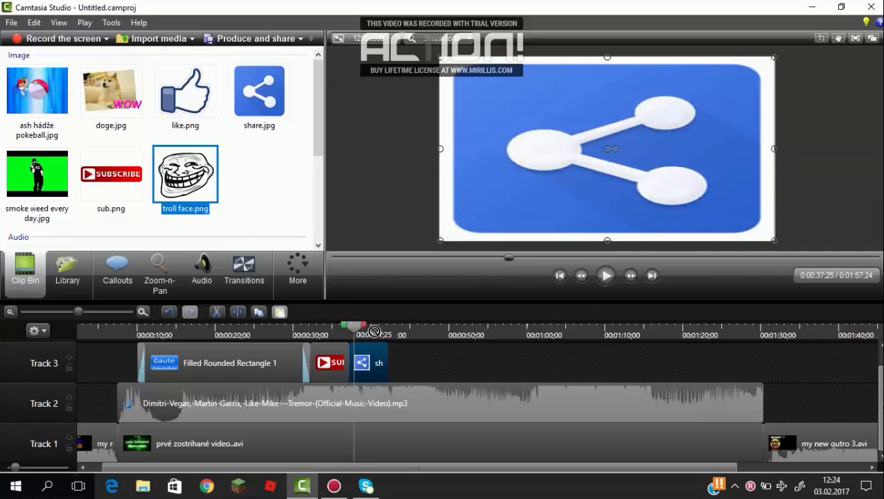
{"action": "left_click_drag", "start_coordinate": [422, 365], "coordinate": [423, 365]}
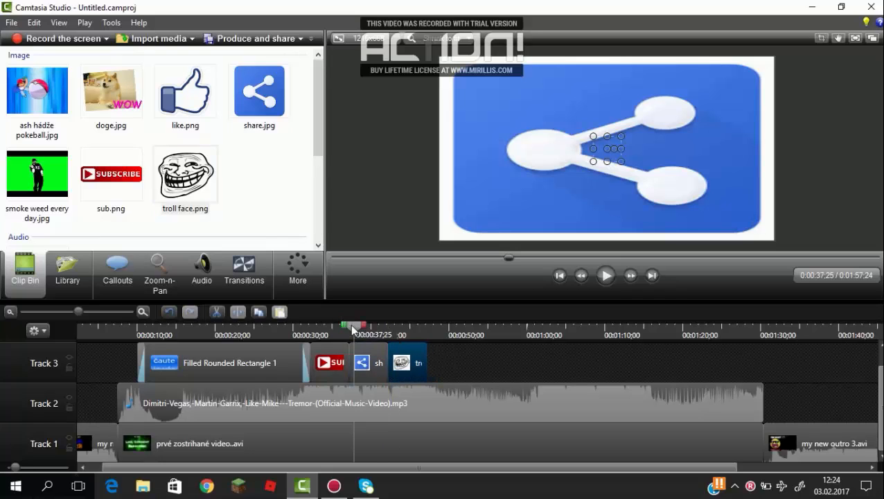
{"action": "left_click_drag", "start_coordinate": [353, 325], "coordinate": [406, 326]}
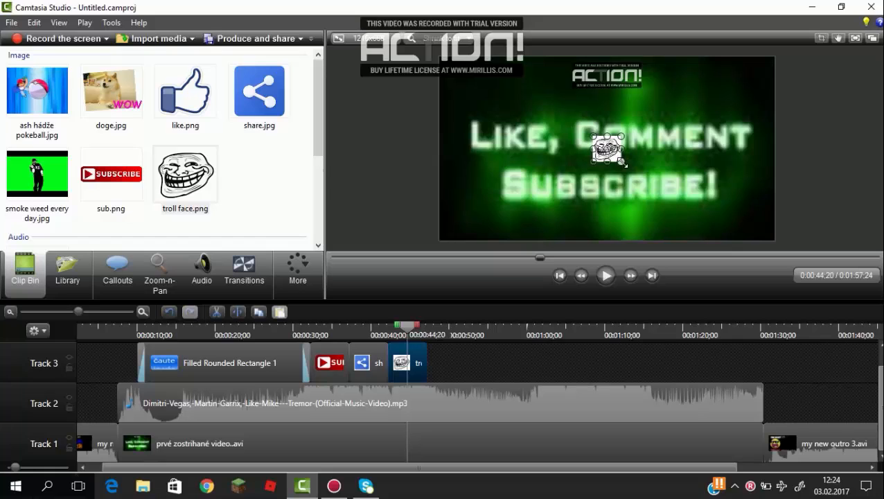
- Stretch the troll face image to fill the full width and height of the video frame
{"action": "left_click_drag", "start_coordinate": [623, 162], "coordinate": [710, 219]}
{"action": "left_click_drag", "start_coordinate": [592, 137], "coordinate": [507, 84]}
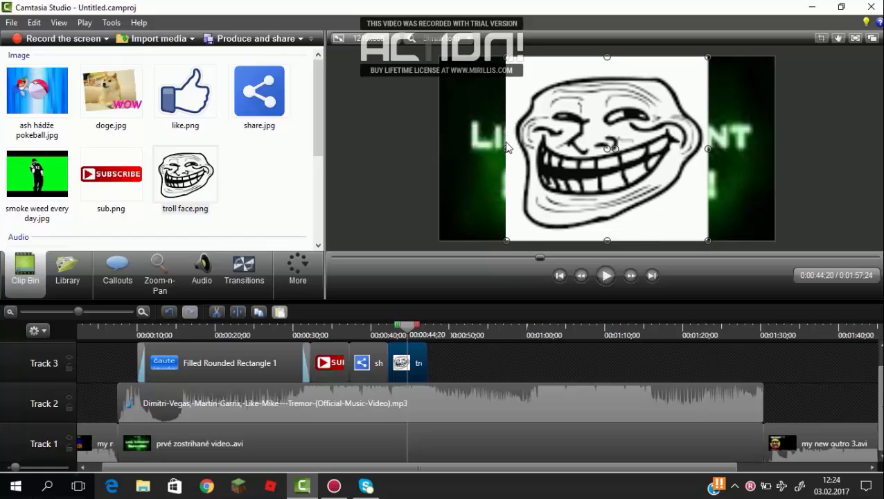
{"action": "left_click_drag", "start_coordinate": [506, 148], "coordinate": [440, 158]}
{"action": "left_click_drag", "start_coordinate": [706, 149], "coordinate": [774, 150]}
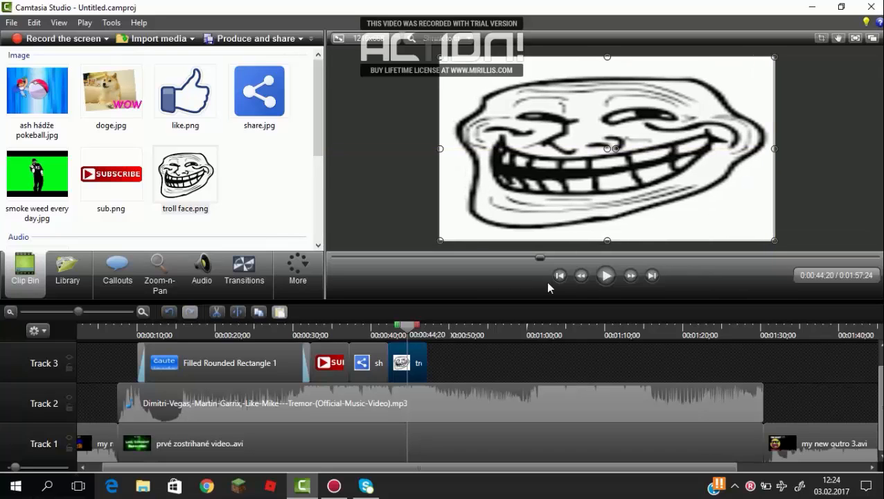
- Play the video to 0:00:47;08 and add like.png to Track 3 directly after the troll face image
{"action": "left_click", "coordinate": [610, 275]}
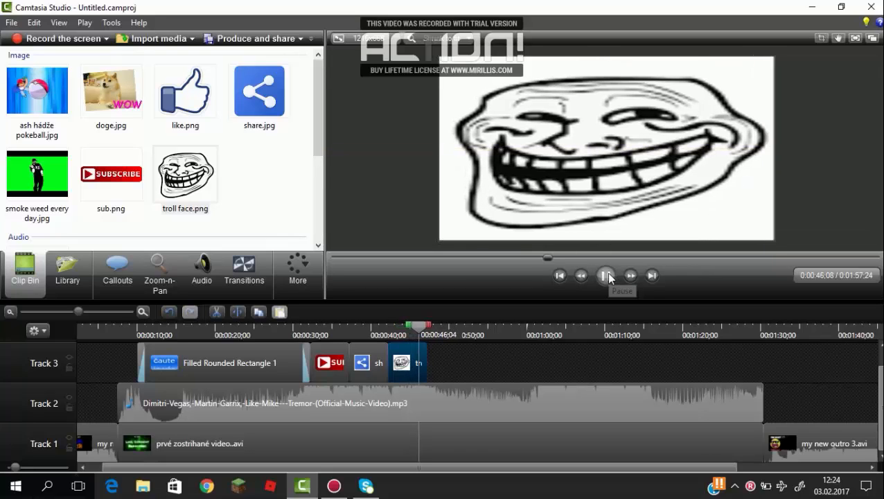
{"action": "left_click", "coordinate": [606, 276]}
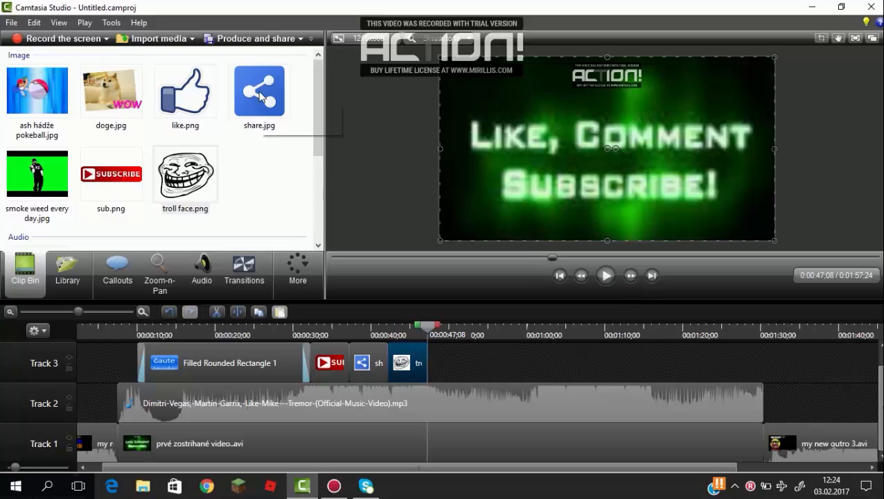
{"action": "left_click_drag", "start_coordinate": [191, 101], "coordinate": [399, 316]}
{"action": "left_click_drag", "start_coordinate": [445, 350], "coordinate": [426, 355]}
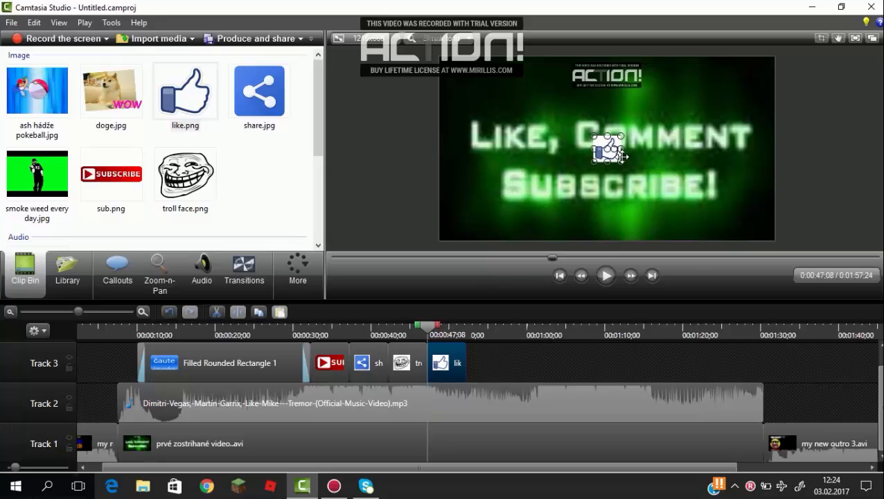
- Stretch the thumbs-up image over the entire video frame
{"action": "left_click_drag", "start_coordinate": [621, 162], "coordinate": [702, 189]}
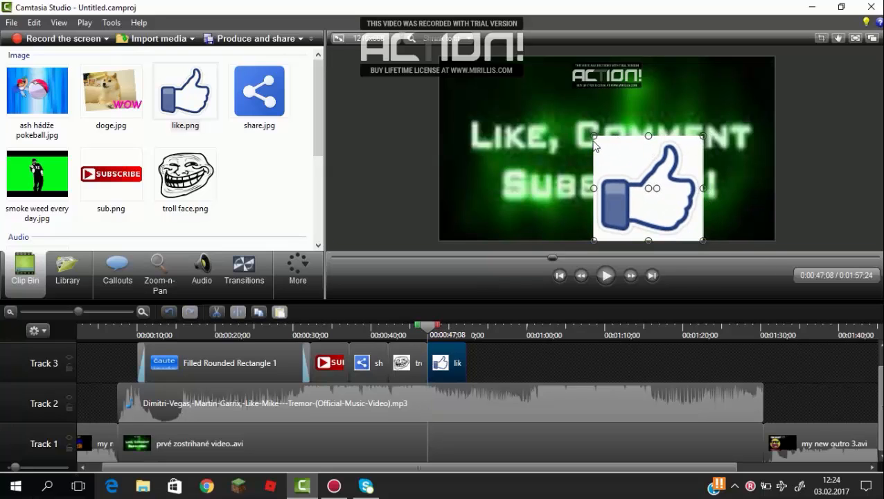
{"action": "left_click_drag", "start_coordinate": [594, 145], "coordinate": [504, 56]}
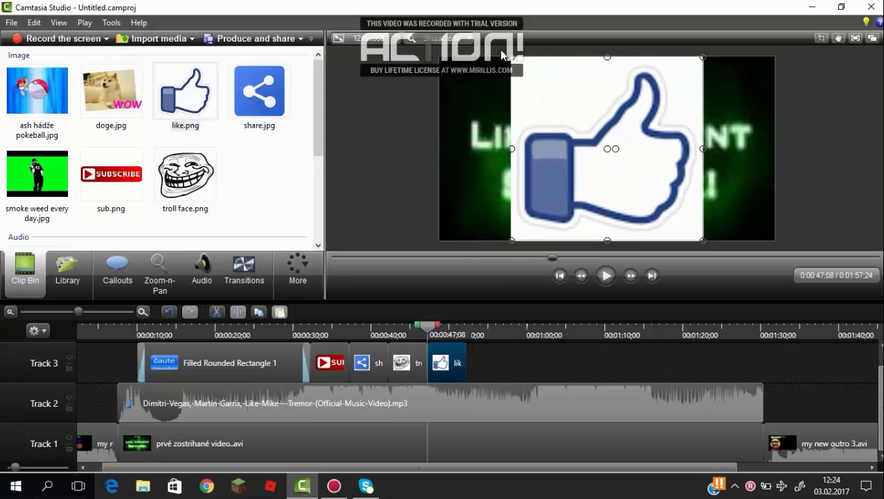
{"action": "left_click_drag", "start_coordinate": [511, 147], "coordinate": [438, 147]}
{"action": "left_click_drag", "start_coordinate": [702, 148], "coordinate": [774, 148]}
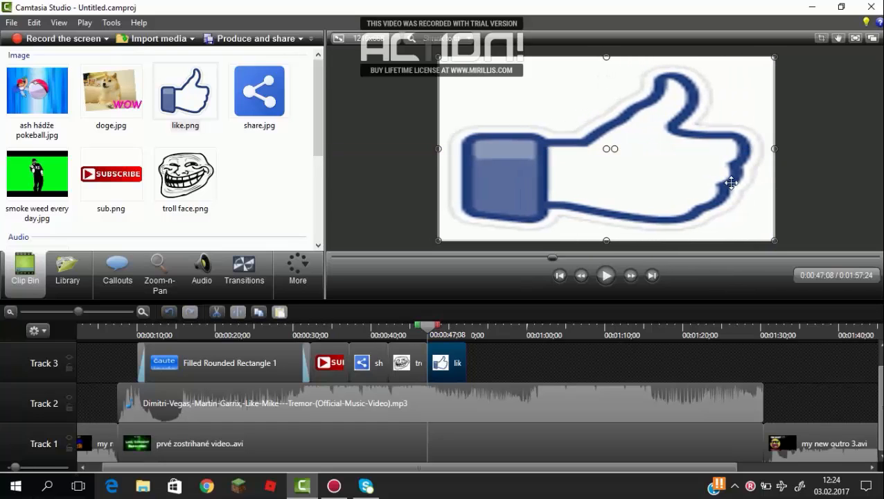
- Play the video to 0:00:52;10 and add ash hádže pokeball.jpg to Track 3 directly after the like image
{"action": "left_click", "coordinate": [612, 280]}
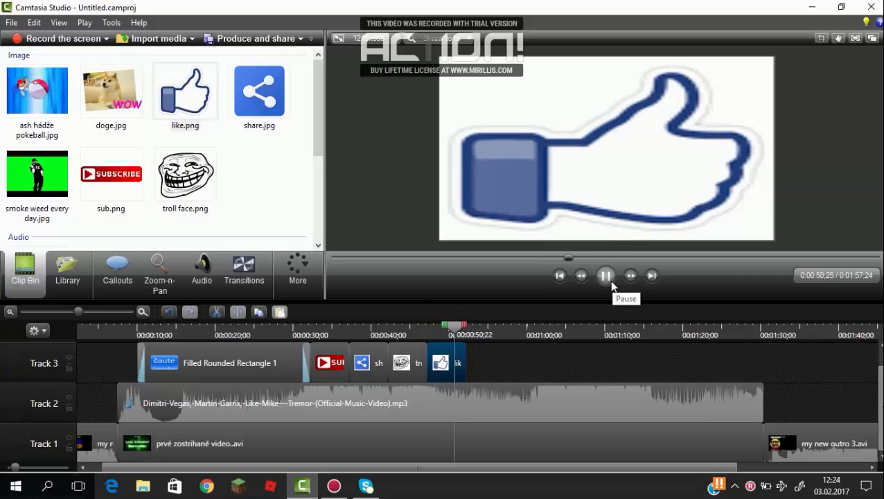
{"action": "left_click", "coordinate": [610, 280]}
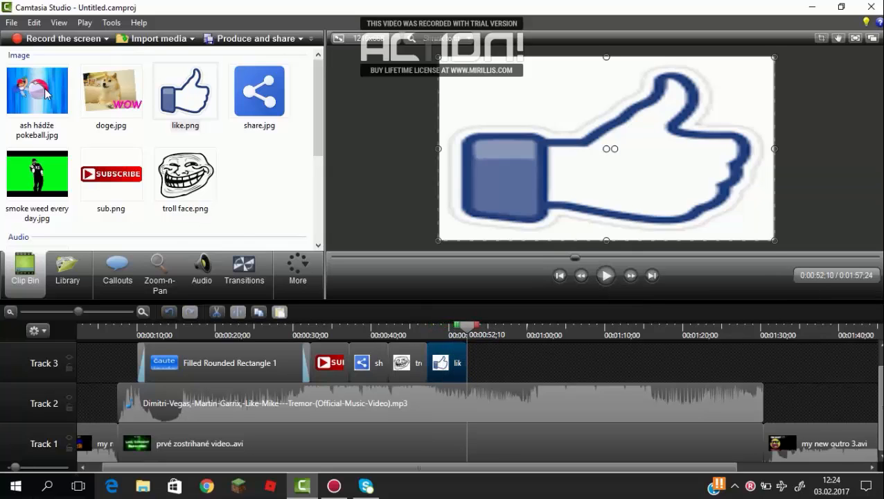
{"action": "left_click_drag", "start_coordinate": [47, 94], "coordinate": [406, 330]}
{"action": "left_click_drag", "start_coordinate": [478, 369], "coordinate": [485, 364]}
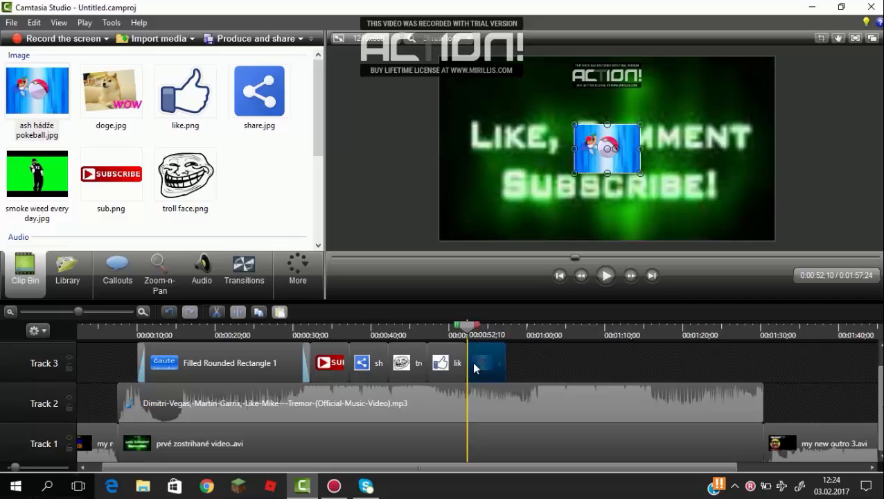
- Stretch the pokeball image across the video frame, to full height and nearly the full width
{"action": "left_click_drag", "start_coordinate": [637, 175], "coordinate": [733, 241]}
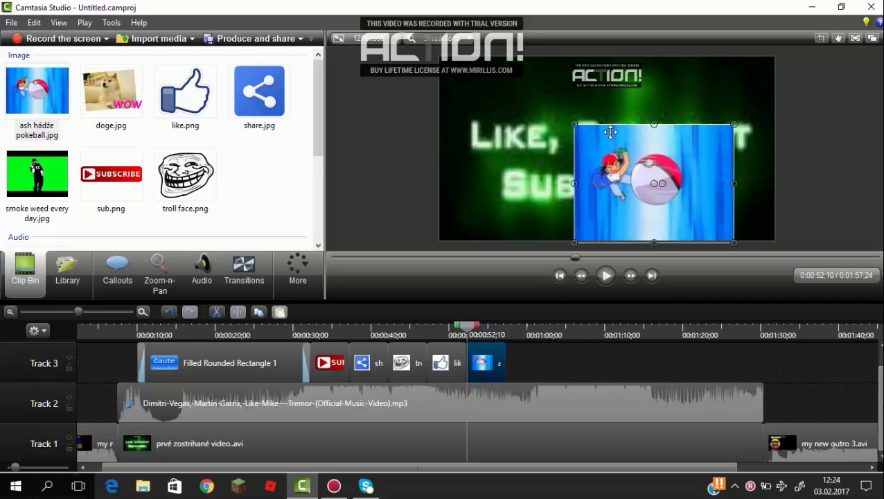
{"action": "left_click_drag", "start_coordinate": [572, 125], "coordinate": [483, 57]}
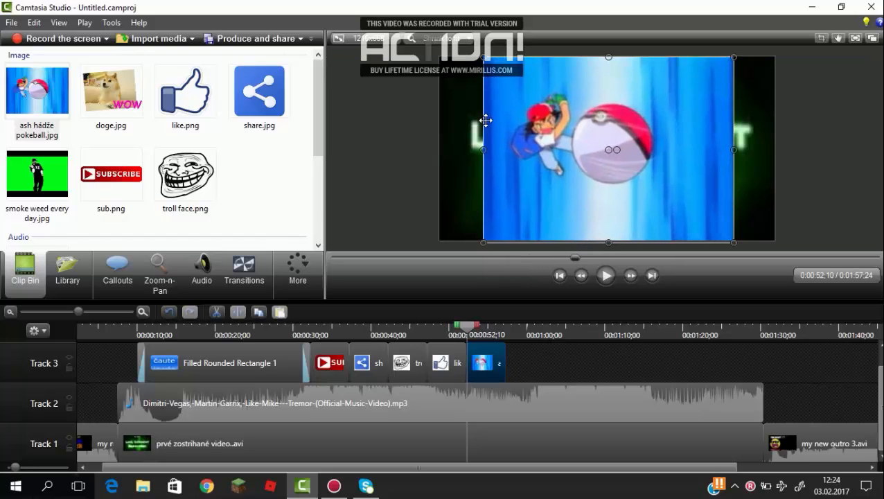
{"action": "left_click_drag", "start_coordinate": [483, 149], "coordinate": [439, 149]}
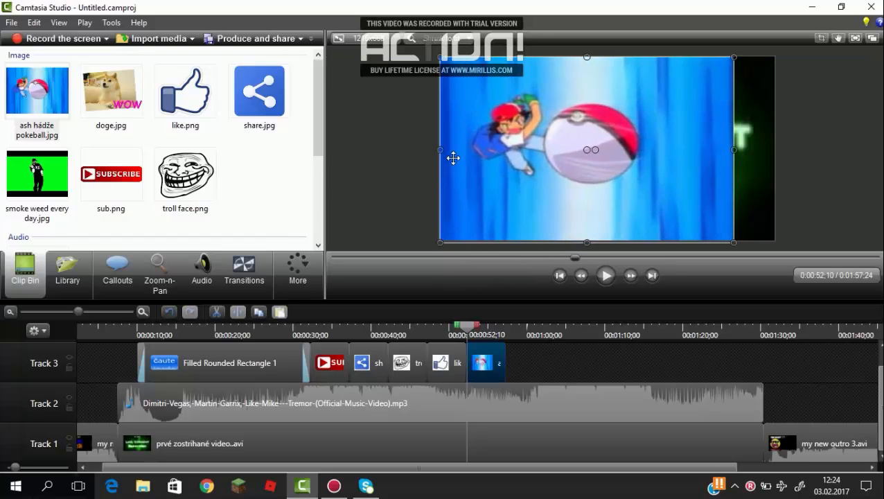
{"action": "left_click_drag", "start_coordinate": [732, 149], "coordinate": [769, 158]}
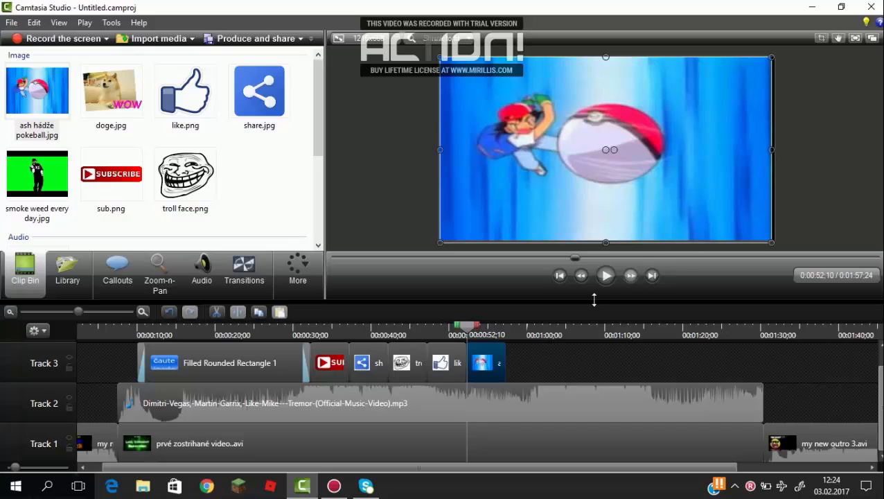
- Play the video to 0:00:57;13 and place a Filled Rounded Rectangle callout reading "3" in the upper-left corner of the video frame
{"action": "left_click", "coordinate": [606, 276]}
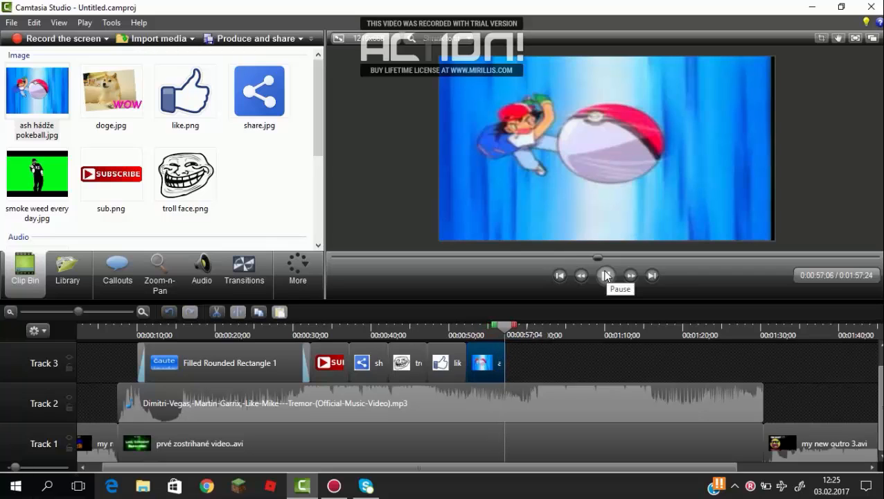
{"action": "left_click", "coordinate": [605, 276]}
{"action": "left_click", "coordinate": [111, 275]}
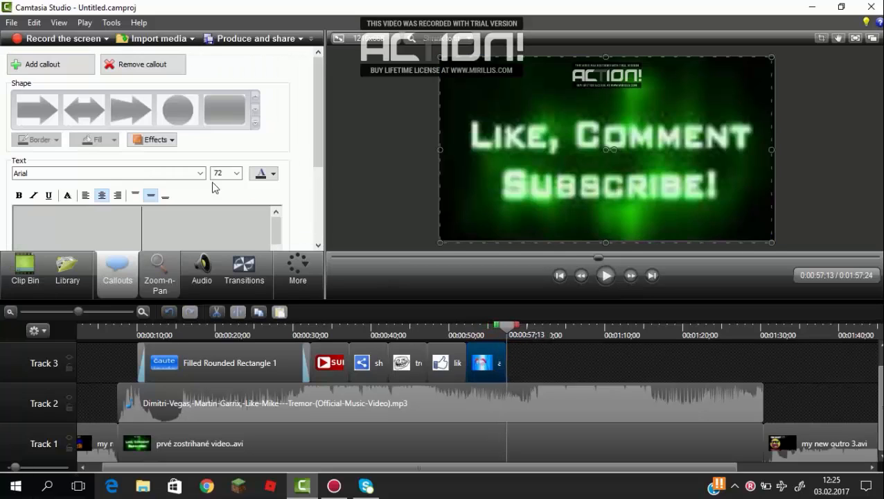
{"action": "left_click", "coordinate": [235, 121]}
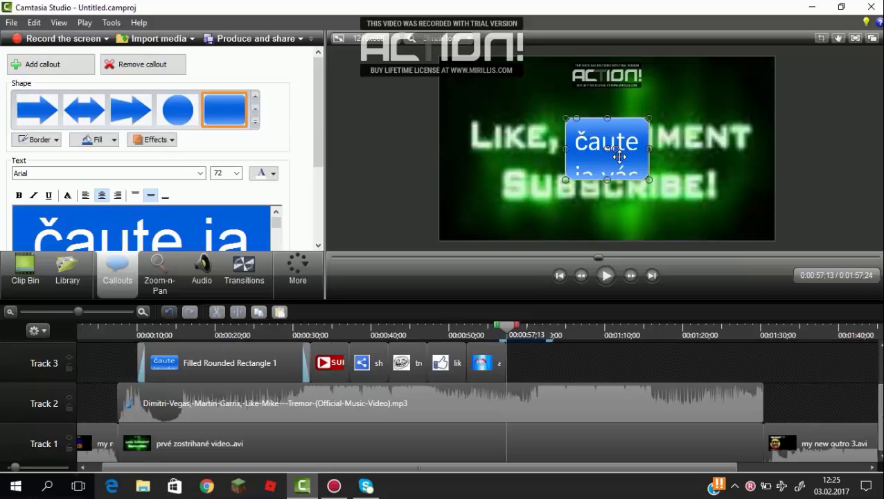
{"action": "type", "text": "3"}
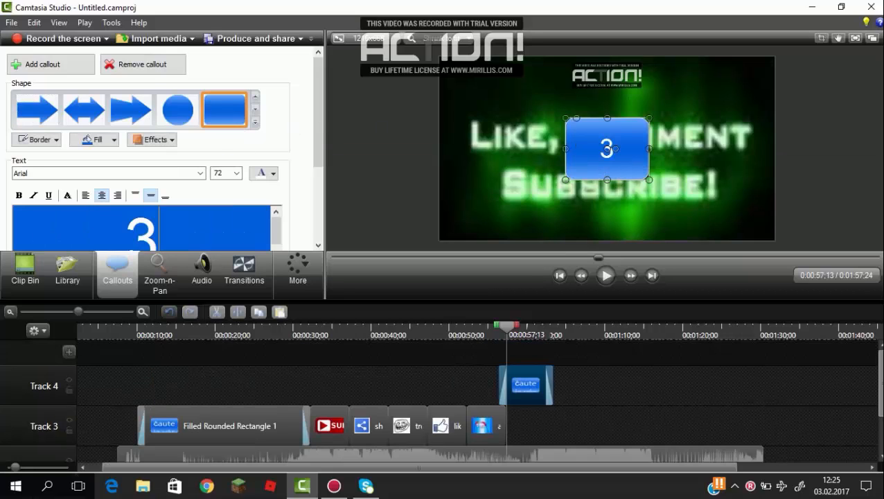
{"action": "left_click_drag", "start_coordinate": [606, 154], "coordinate": [482, 89]}
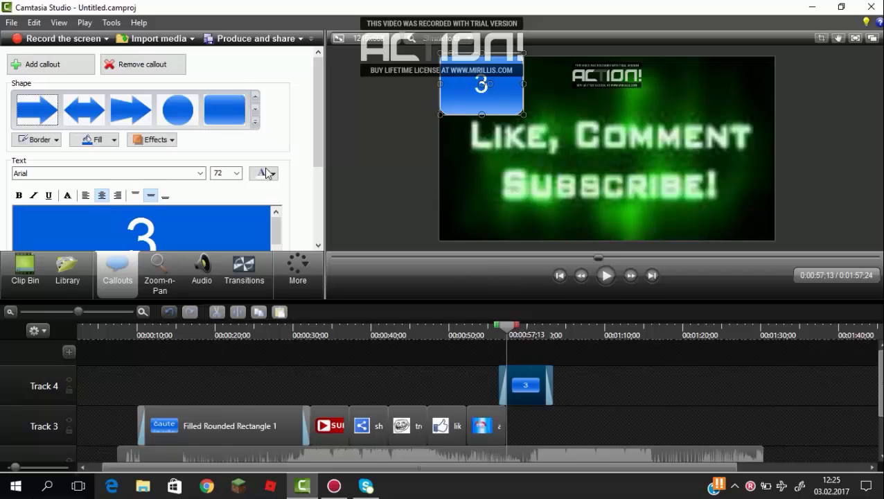
- Add a second Filled Rounded Rectangle callout reading "2" at 0:00:57;13, placed directly to the right of the "3" callout
{"action": "left_click", "coordinate": [244, 119]}
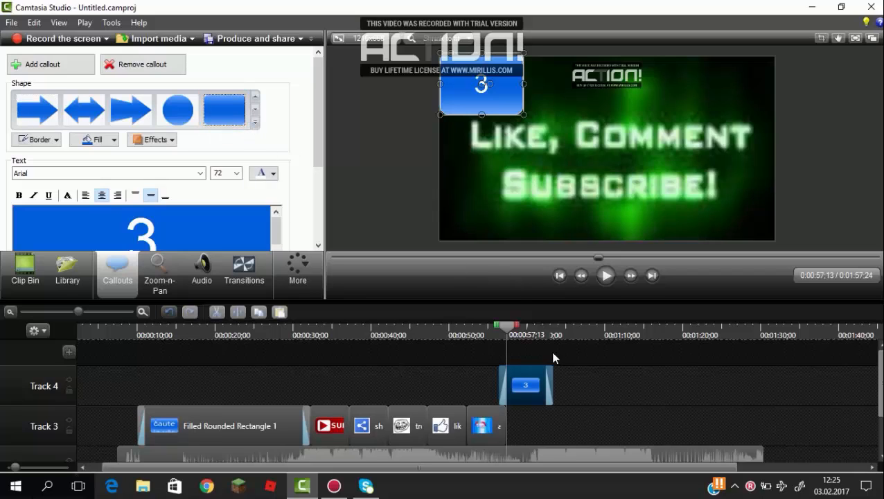
{"action": "left_click", "coordinate": [532, 346]}
{"action": "left_click", "coordinate": [237, 115]}
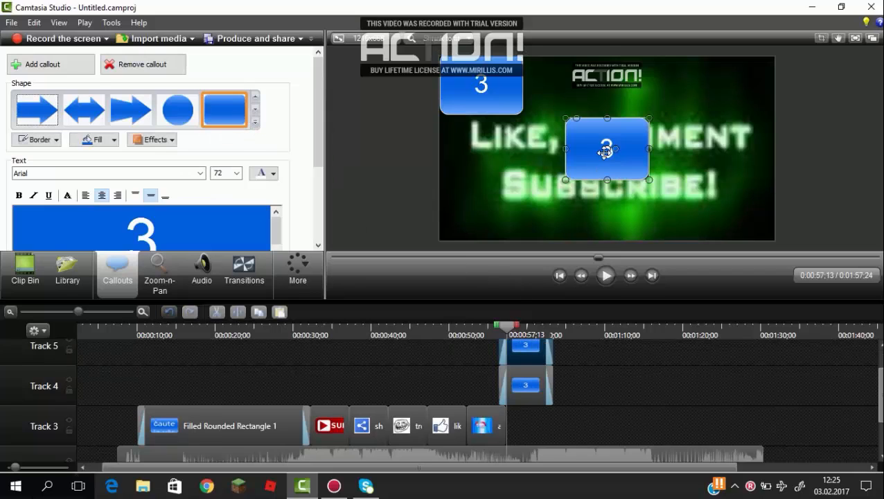
{"action": "left_click_drag", "start_coordinate": [600, 162], "coordinate": [557, 104]}
{"action": "double_click", "coordinate": [556, 103]}
{"action": "type", "text": "2"}
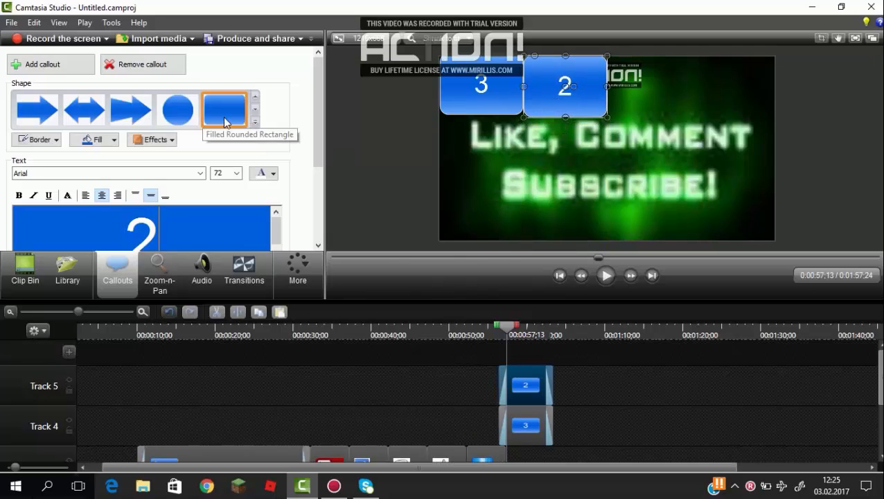